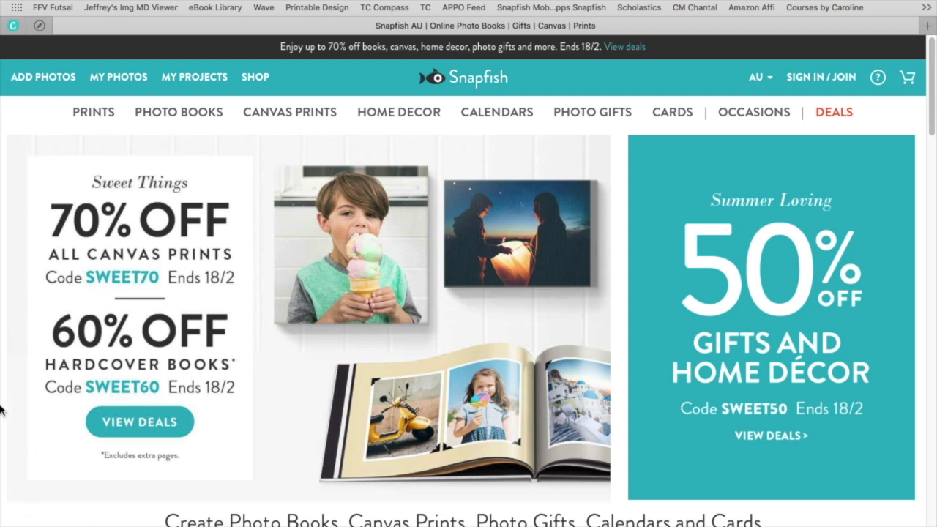
Choose the 13x18cm (5x7") softcover photo book with the Family Chalkboard design from the Christmas designs
mouse_move(175, 119)
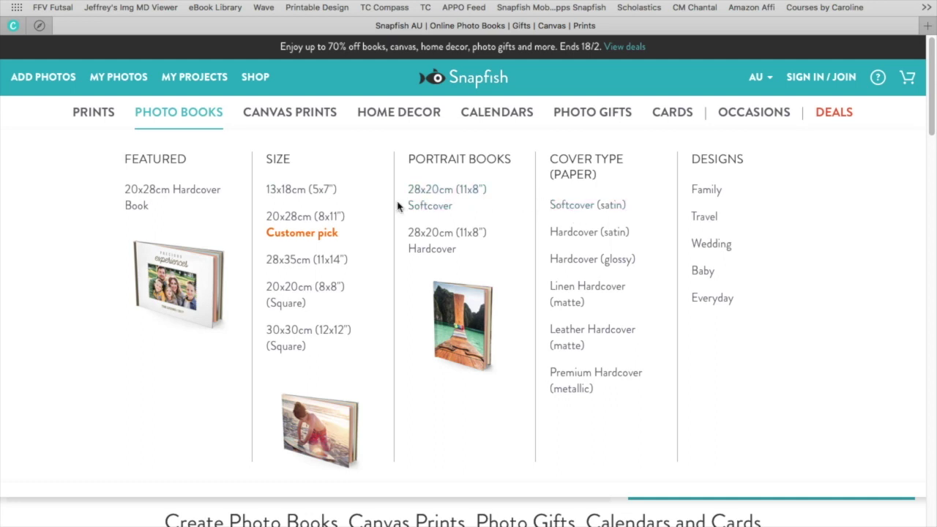
click(305, 192)
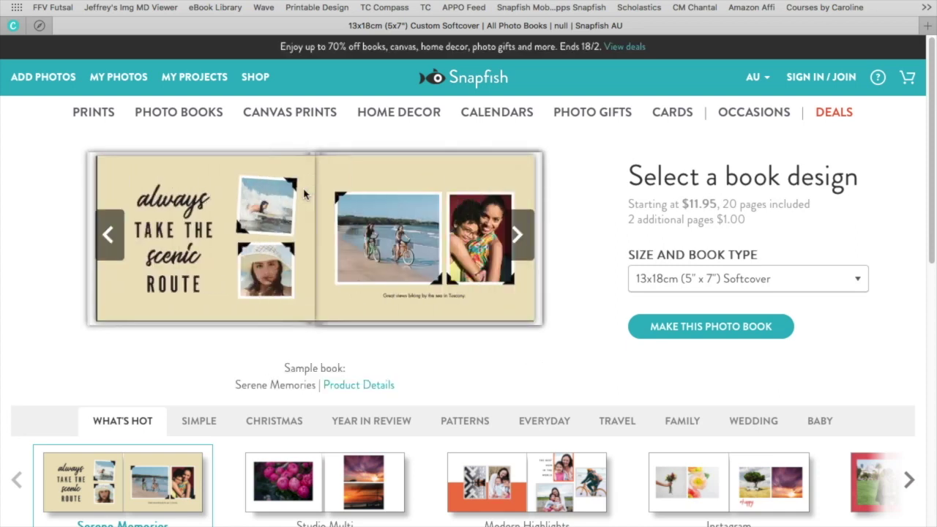
scroll(283, 425, down, 5)
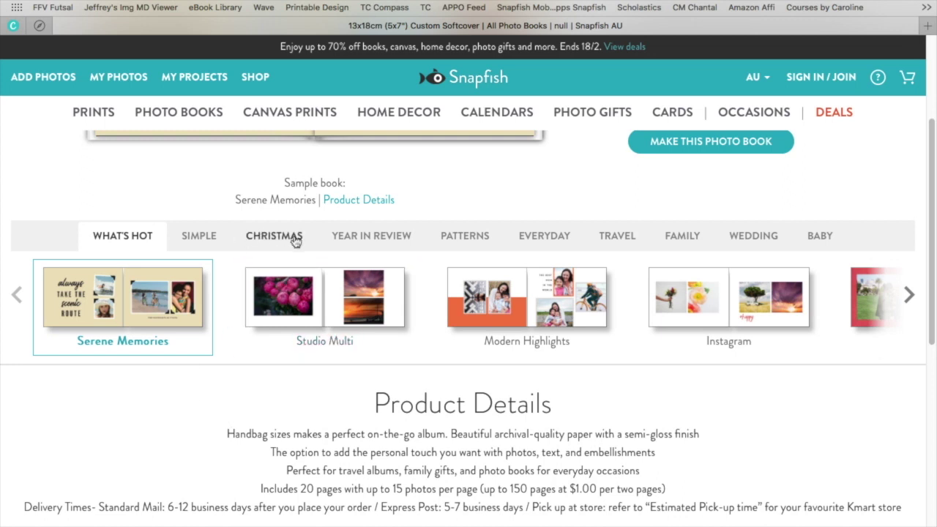
click(291, 242)
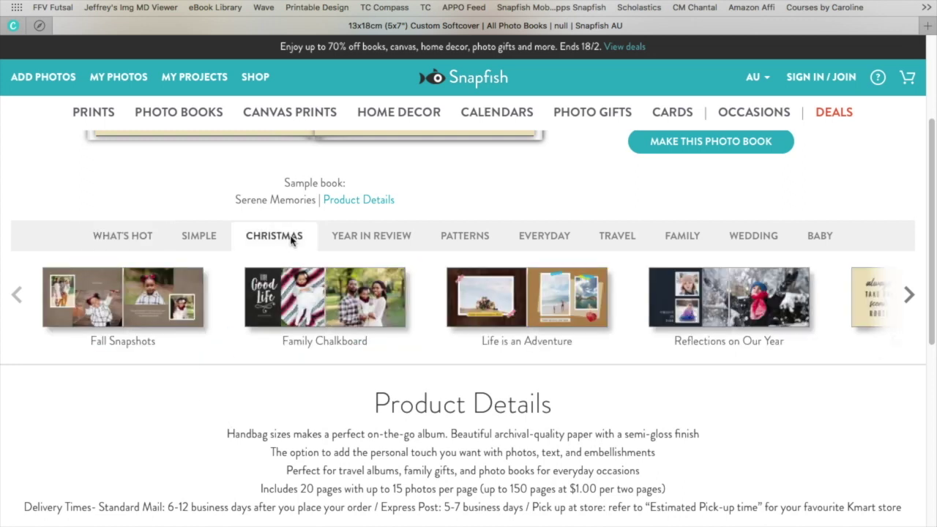
click(347, 300)
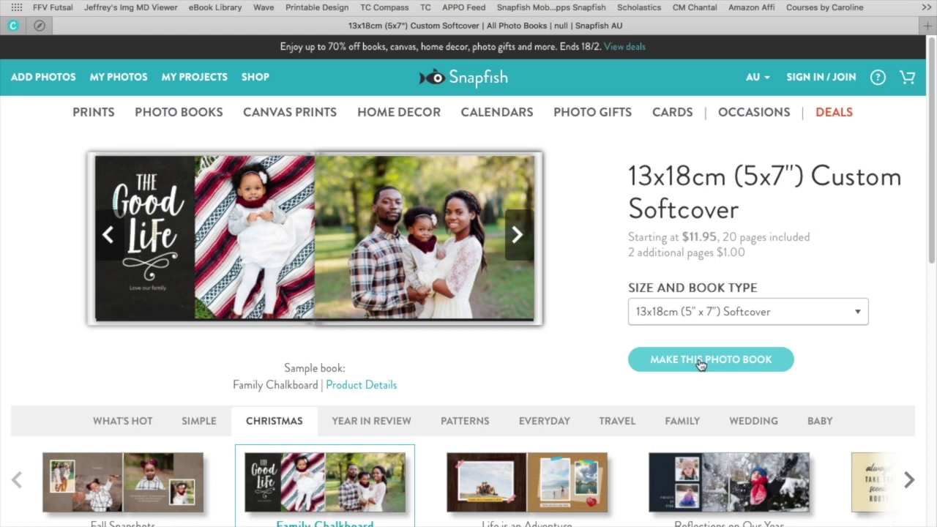
Start making this photo book and sign in with the saved account e-mail and password
click(699, 363)
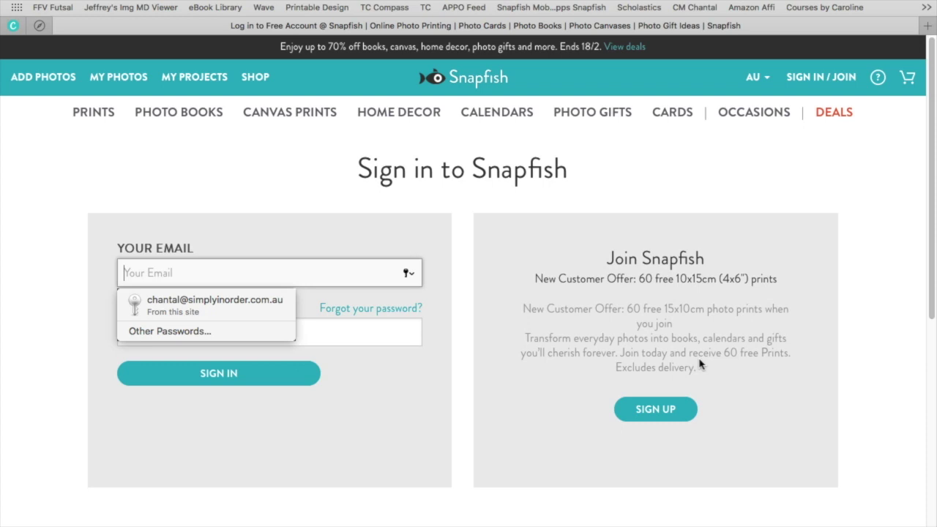
click(259, 302)
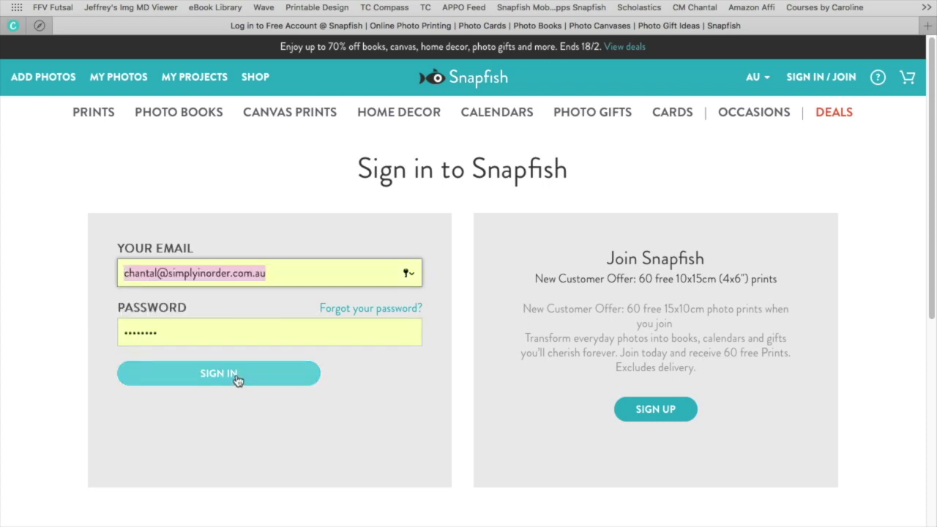
click(236, 376)
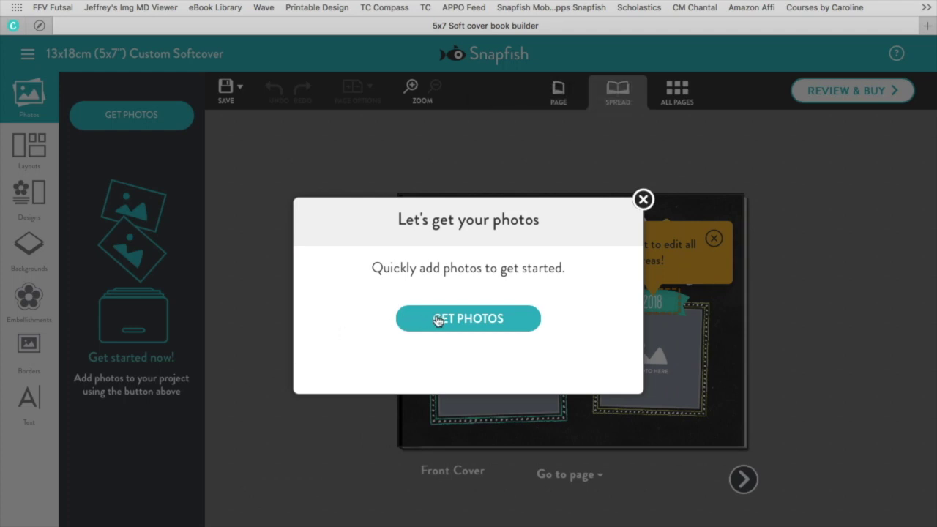
Set up a photo upload from the computer into a new album named Album 1, dated 02/05/2019
click(437, 319)
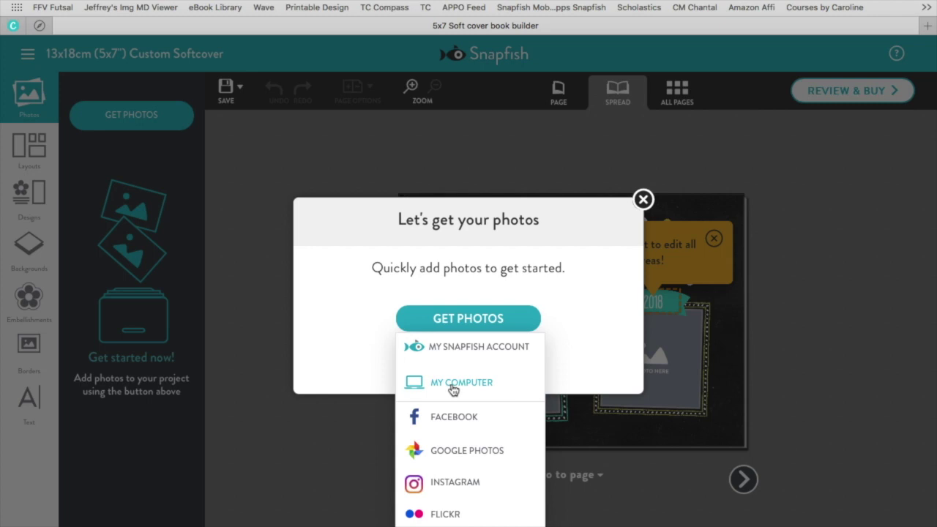
click(453, 390)
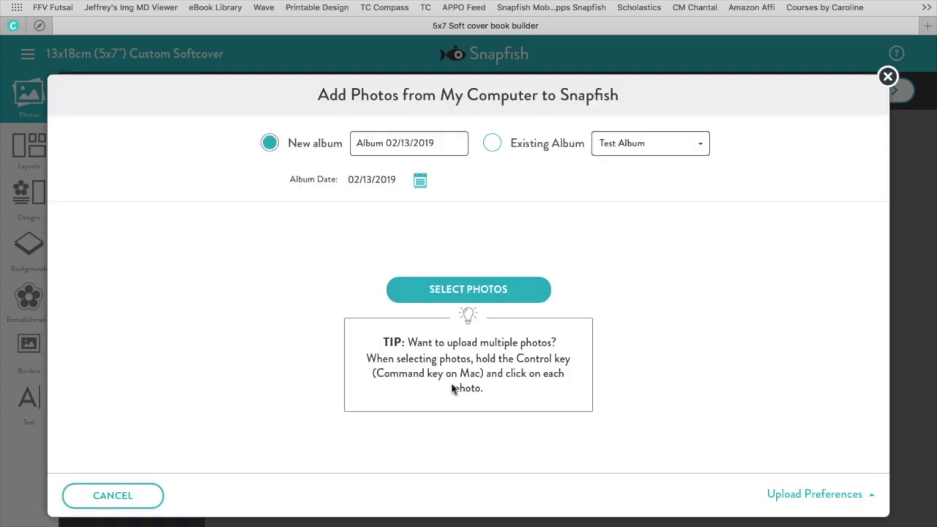
click(388, 143)
double_click(389, 143)
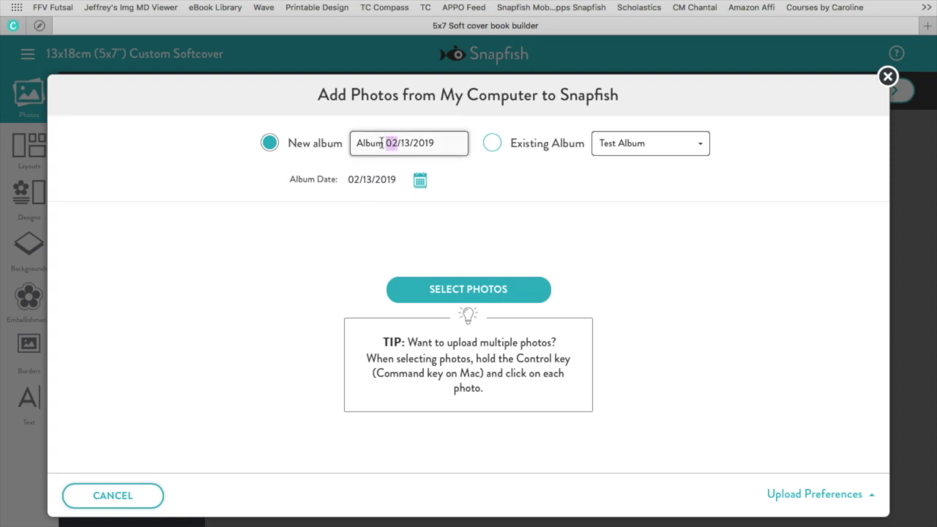
drag(358, 143, 460, 144)
text(A)
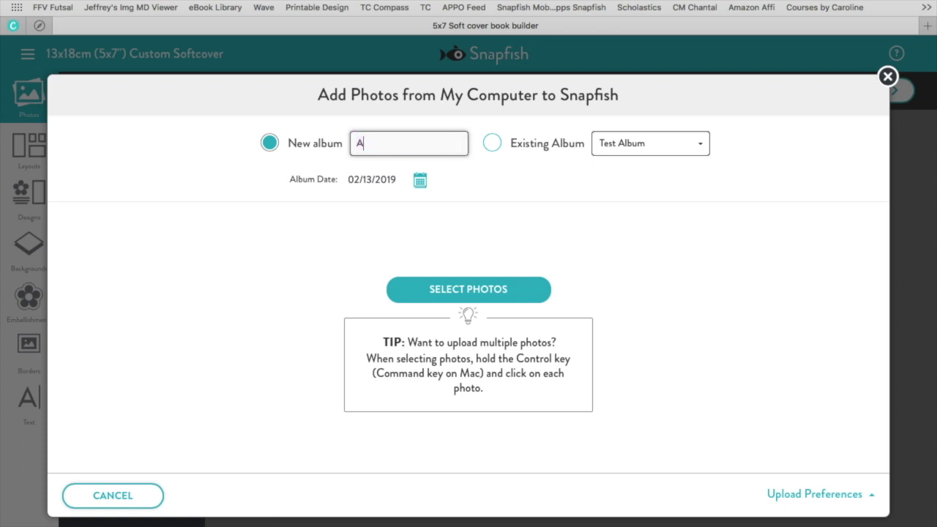
text(lbum 1)
click(420, 186)
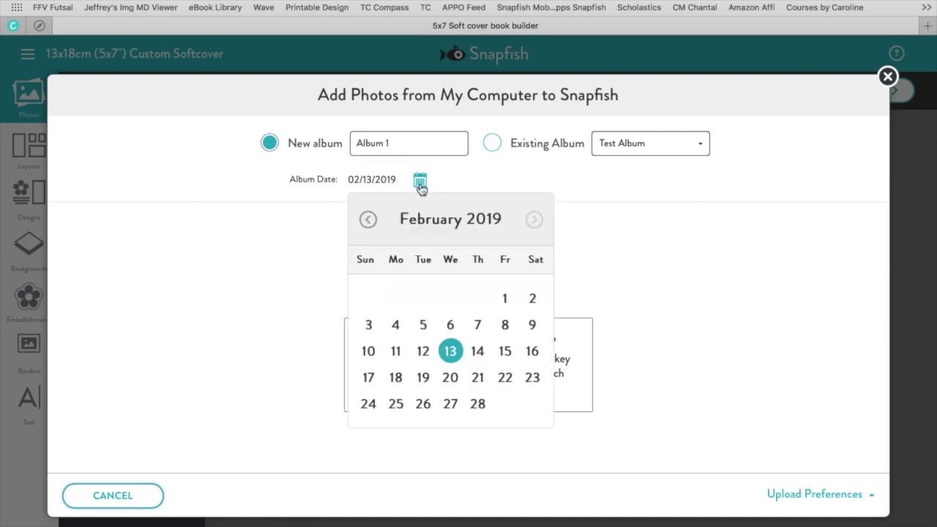
click(422, 328)
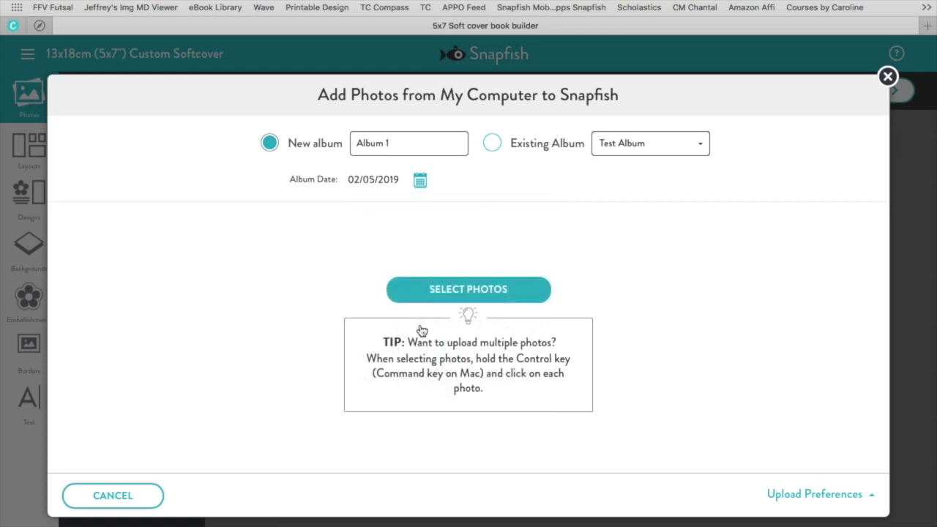
Start selecting photos for the upload and open the computer's whole Photos library as the source
click(453, 297)
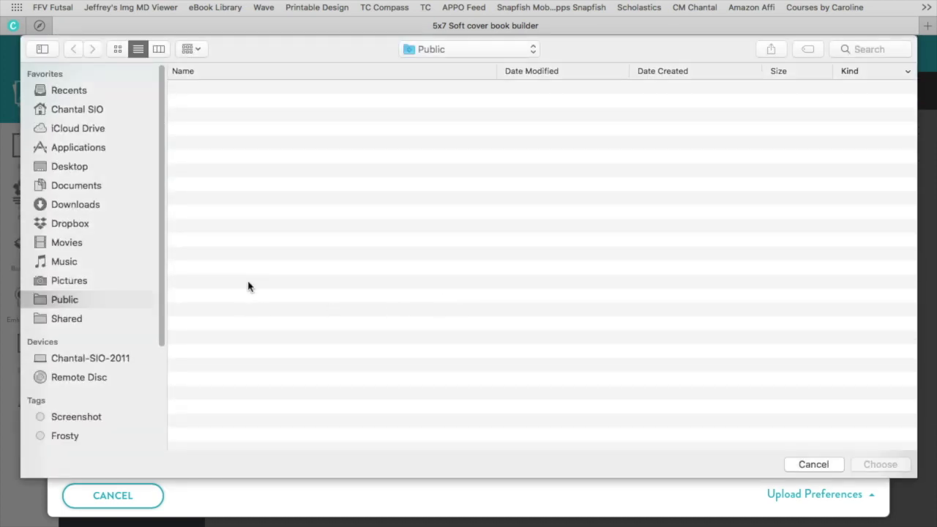
scroll(104, 400, down, 3)
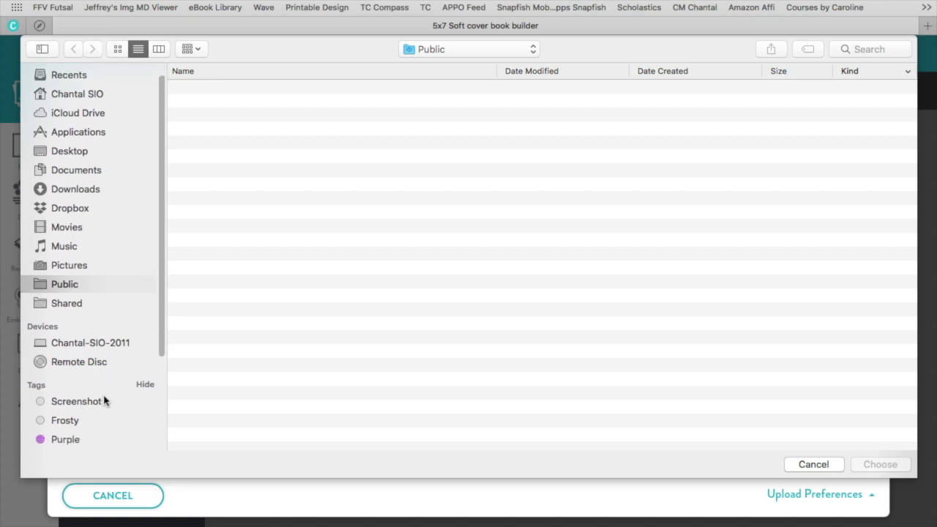
scroll(104, 399, up, 3)
scroll(104, 399, down, 5)
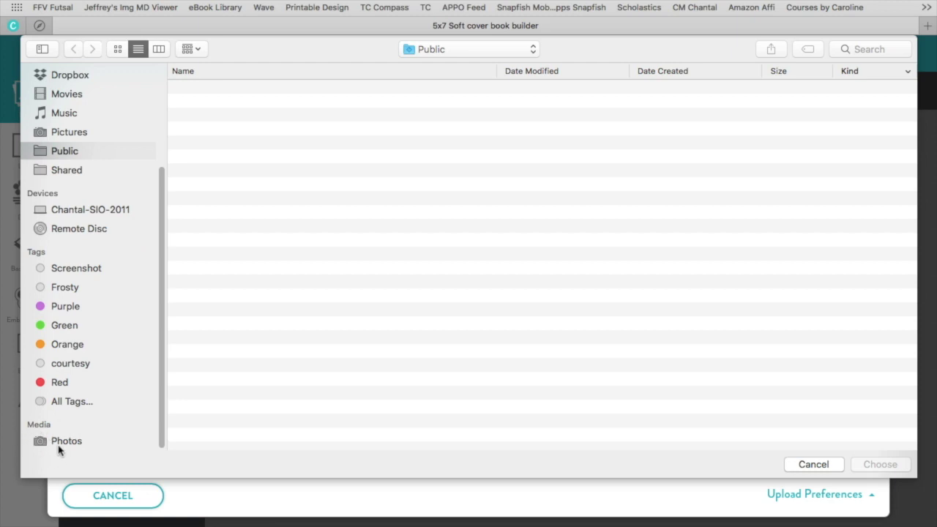
click(65, 442)
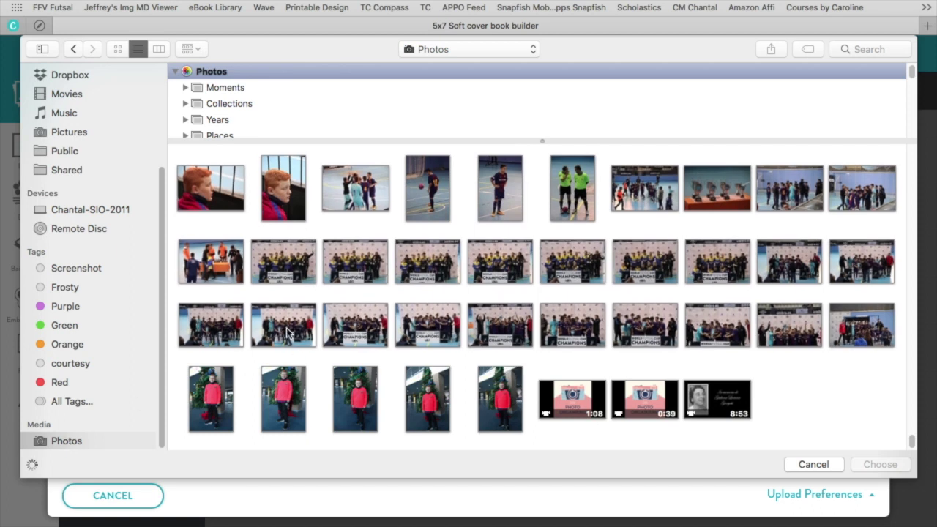
click(221, 75)
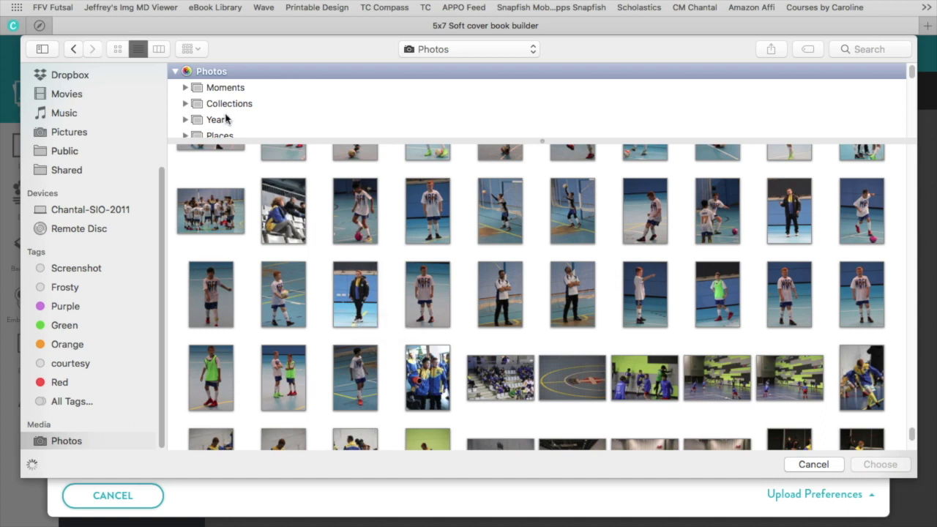
Select both photos in the 2015_01_02_test album and upload them to the project
scroll(226, 119, down, 3)
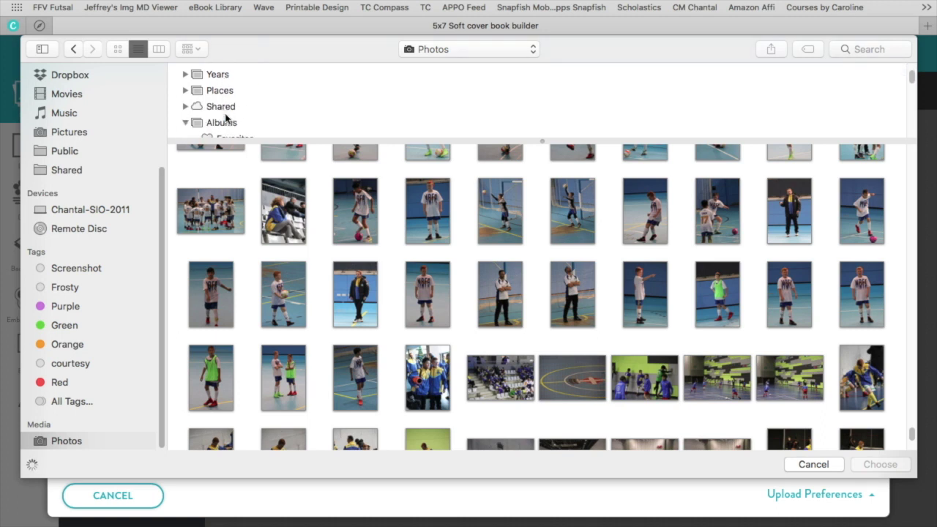
scroll(225, 119, down, 4)
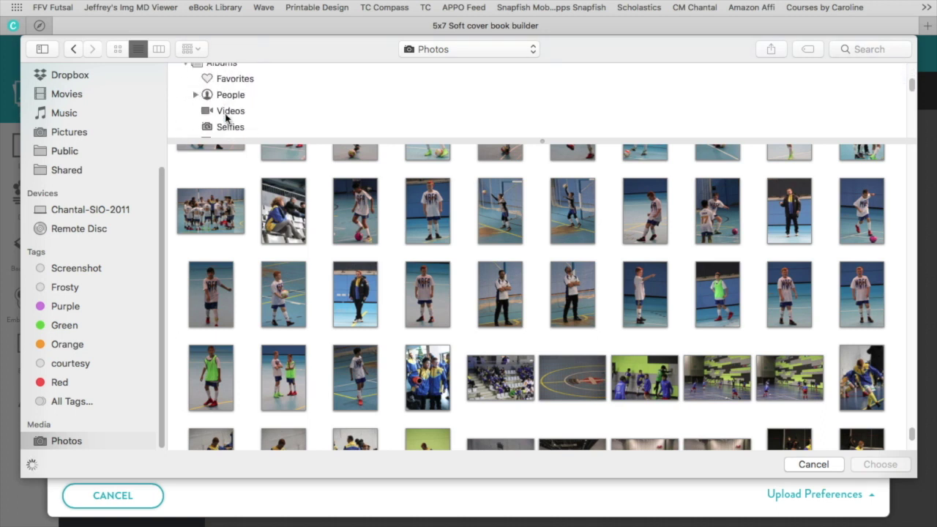
scroll(227, 118, down, 1)
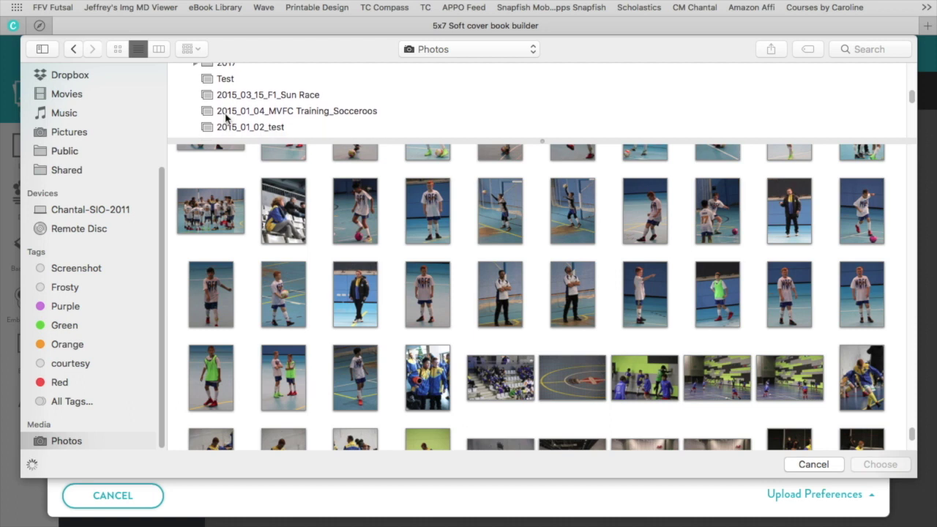
scroll(225, 117, up, 1)
scroll(226, 117, down, 2)
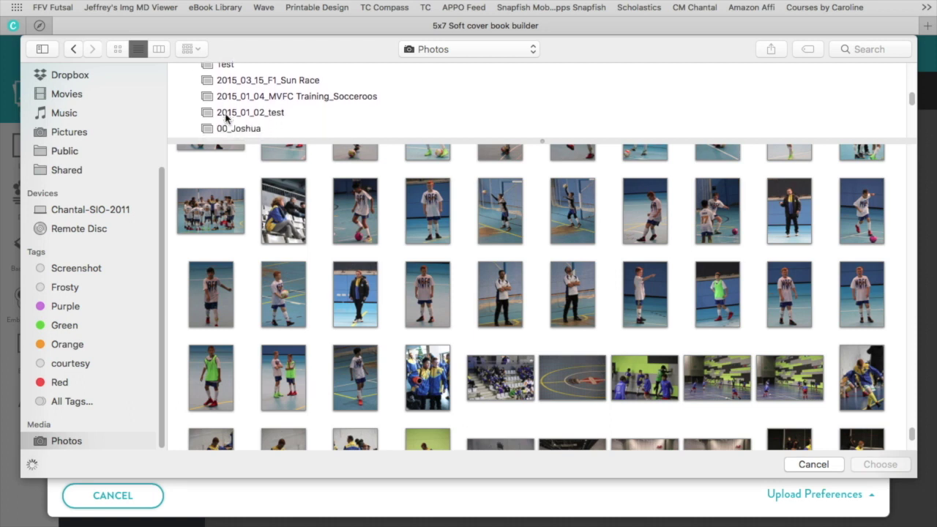
click(225, 113)
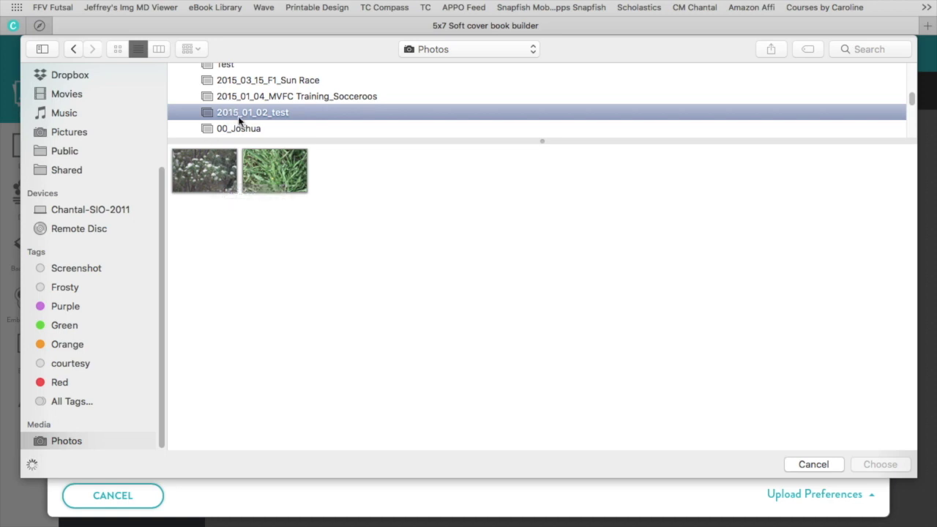
click(216, 157)
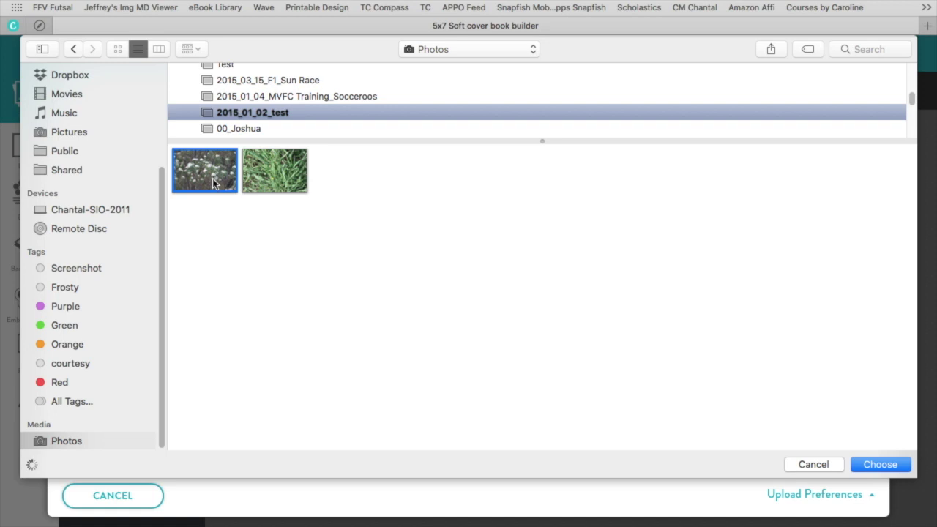
key(super+a)
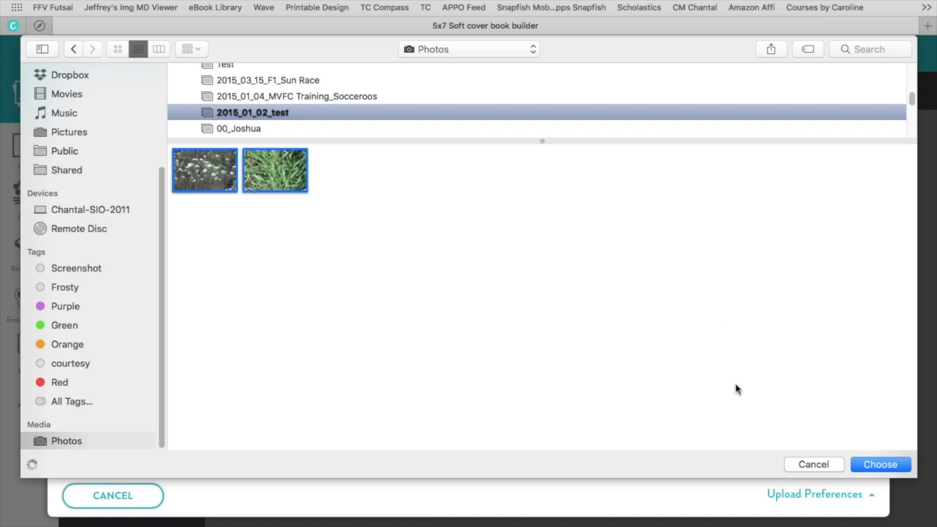
click(895, 465)
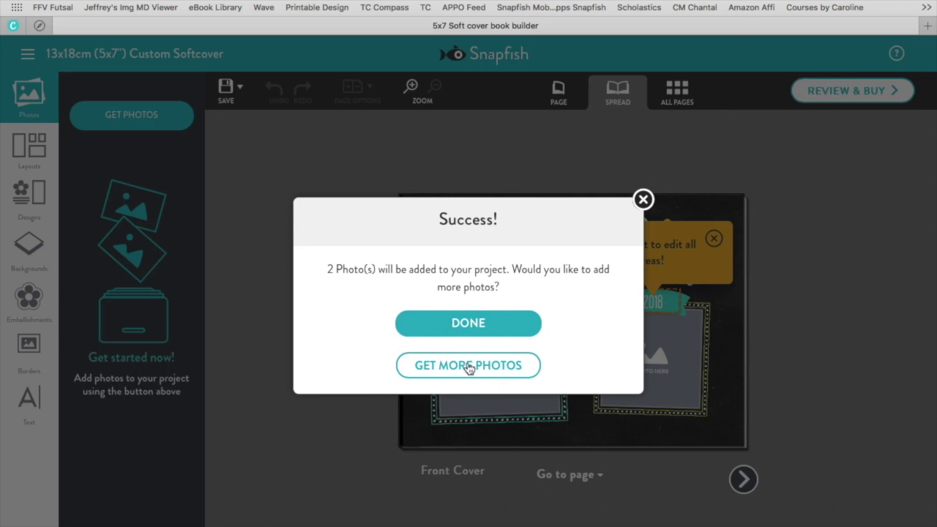
Start adding more photos from the computer to the existing album Album 1
click(468, 367)
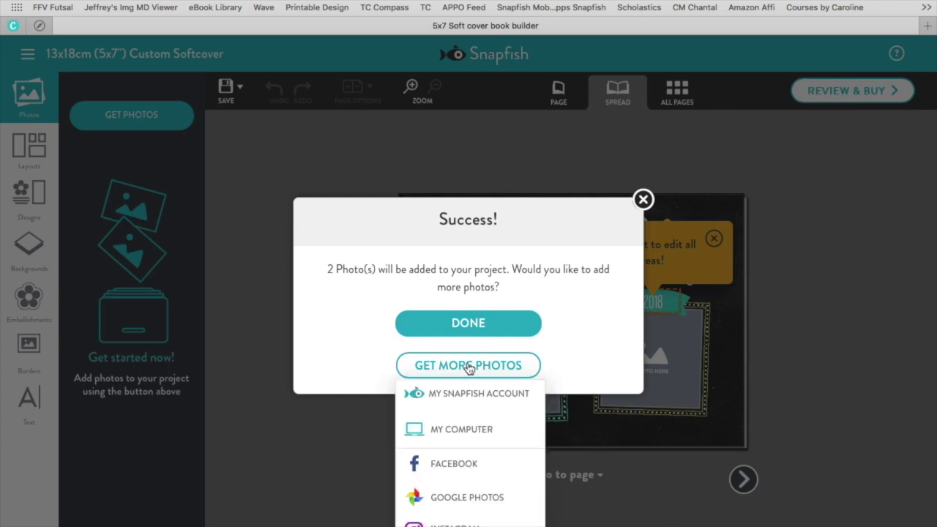
click(449, 431)
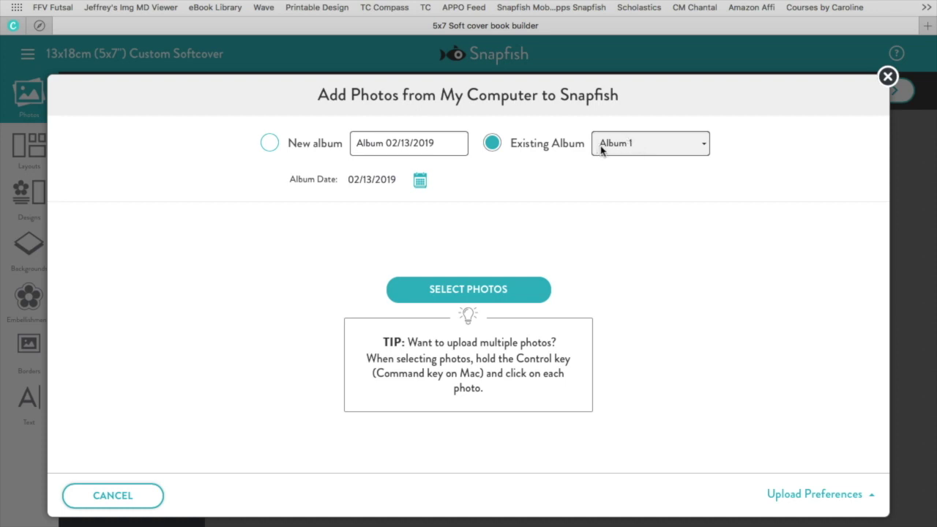
click(505, 297)
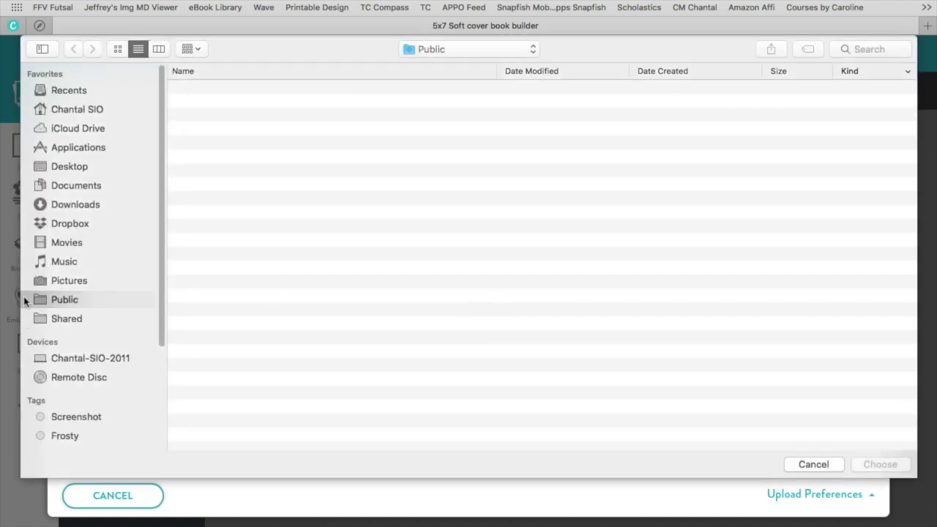
Show all pictures of the computer's Photos library for the additional upload
scroll(70, 355, down, 2)
scroll(70, 355, down, 3)
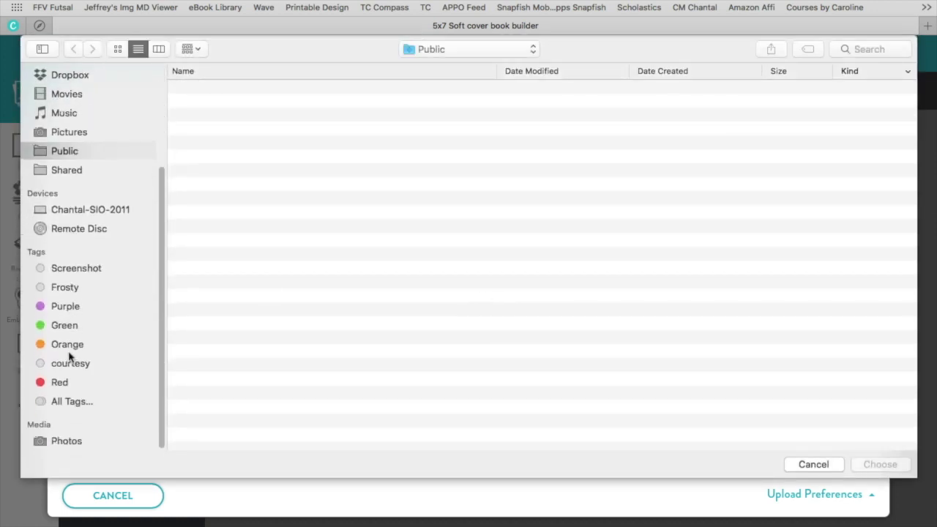
click(67, 441)
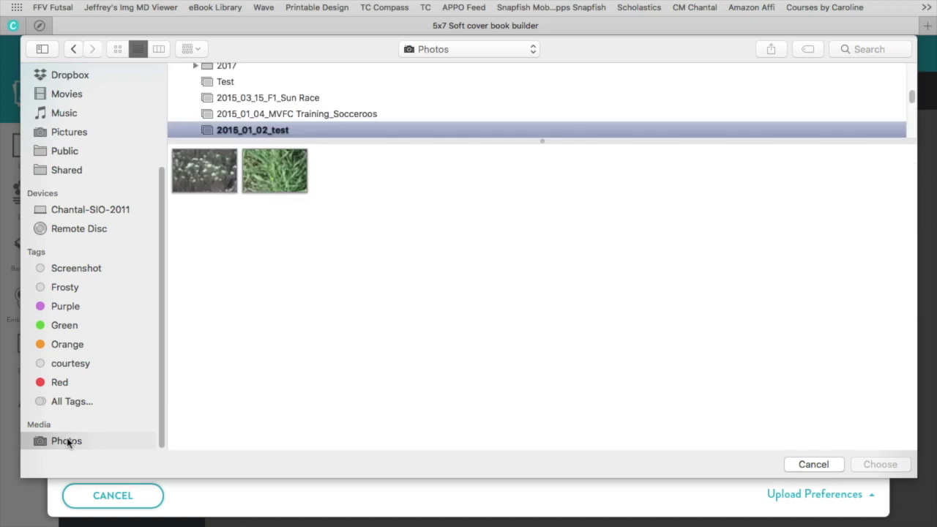
scroll(254, 127, up, 3)
scroll(254, 126, down, 4)
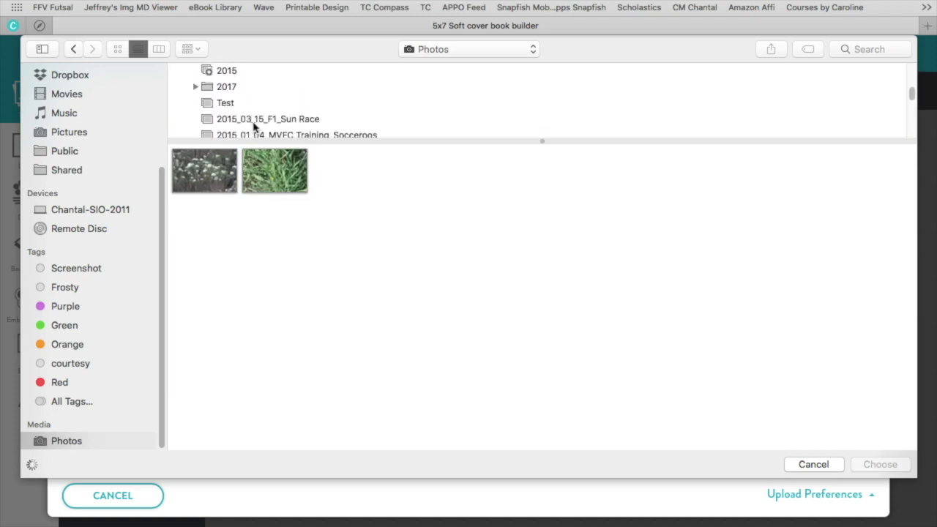
scroll(254, 127, up, 3)
scroll(254, 127, up, 5)
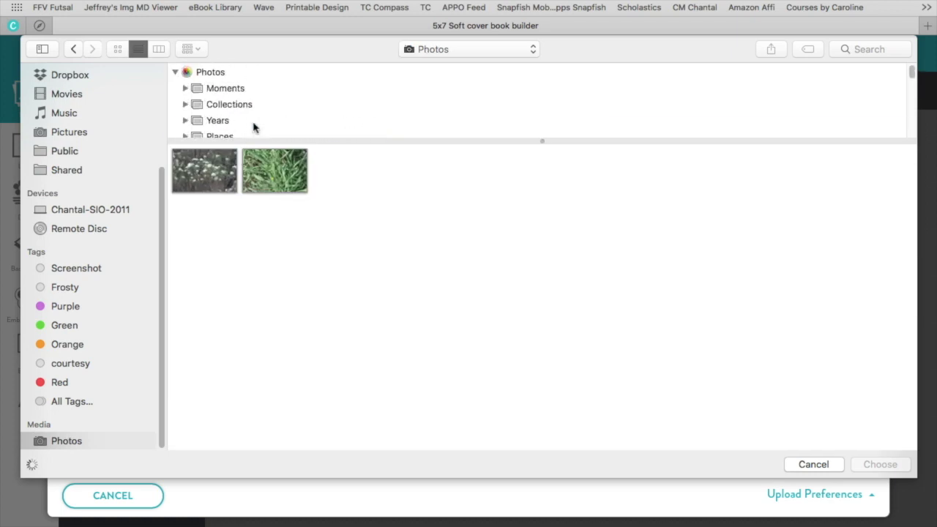
click(256, 70)
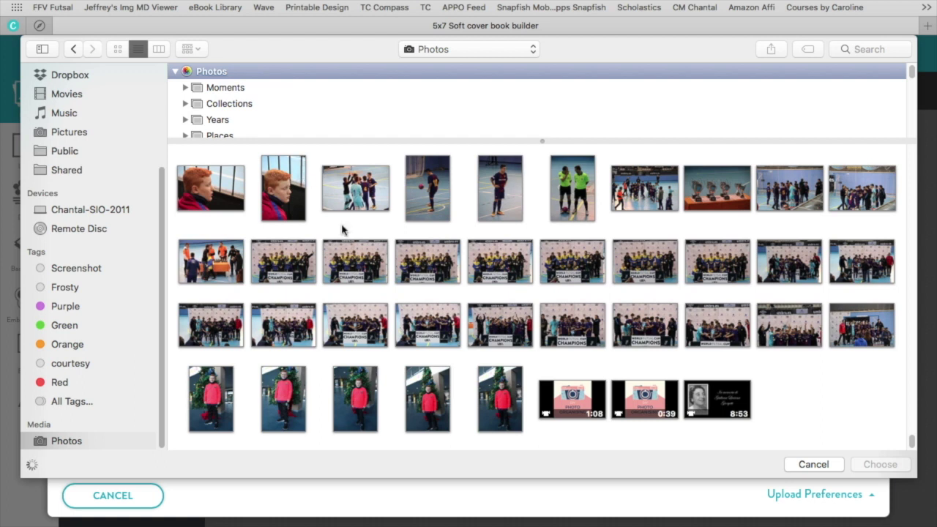
Select the team photo with the champions banner, the sports hall photo IMG_1471.JPG and a cloudy beach photo, and add them to the project
click(358, 268)
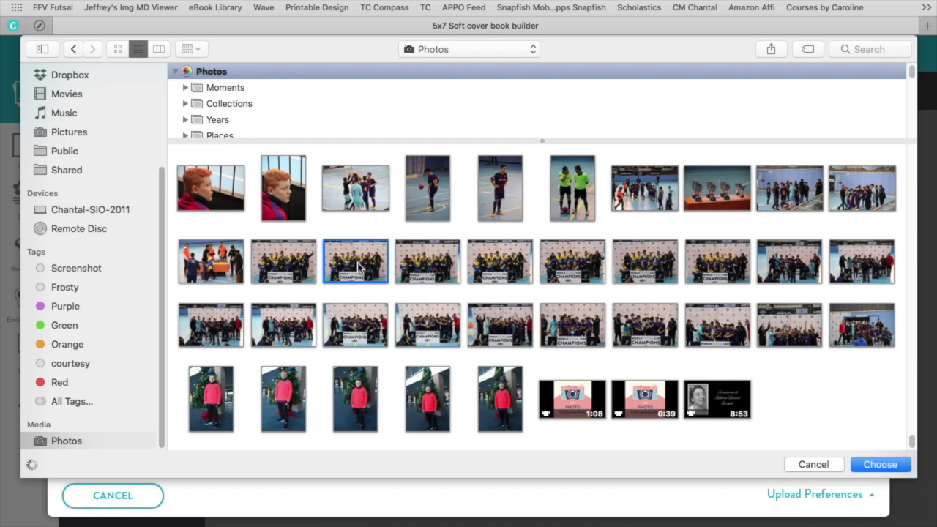
scroll(497, 263, up, 5)
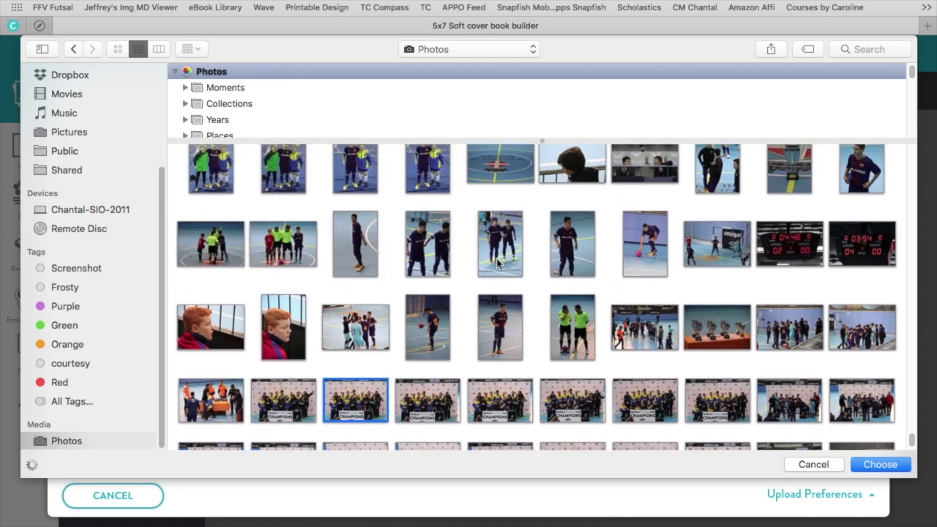
scroll(497, 263, up, 7)
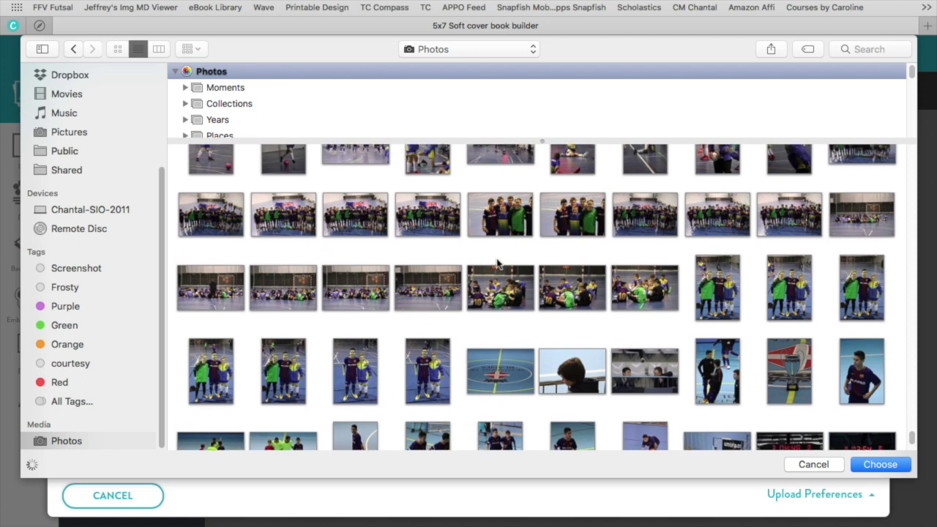
scroll(498, 263, up, 3)
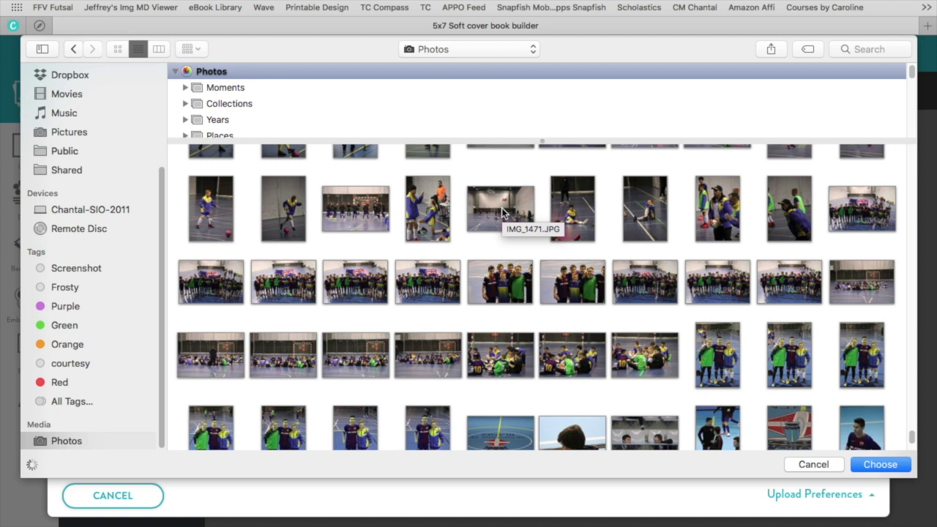
click(502, 213)
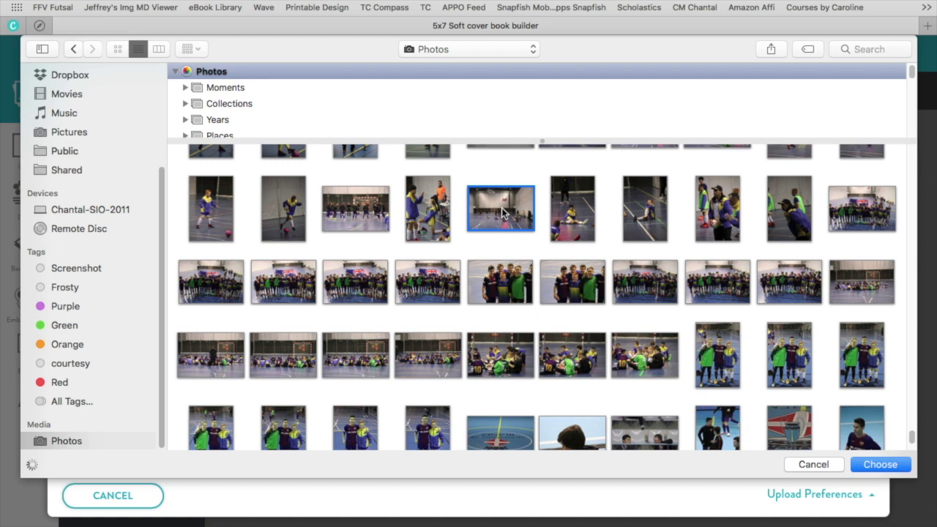
scroll(502, 212, up, 10)
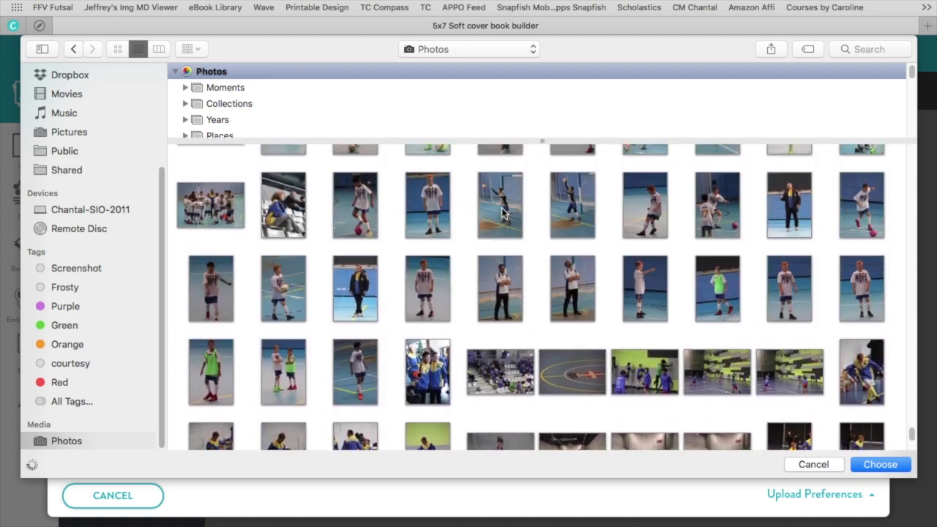
scroll(502, 212, up, 10)
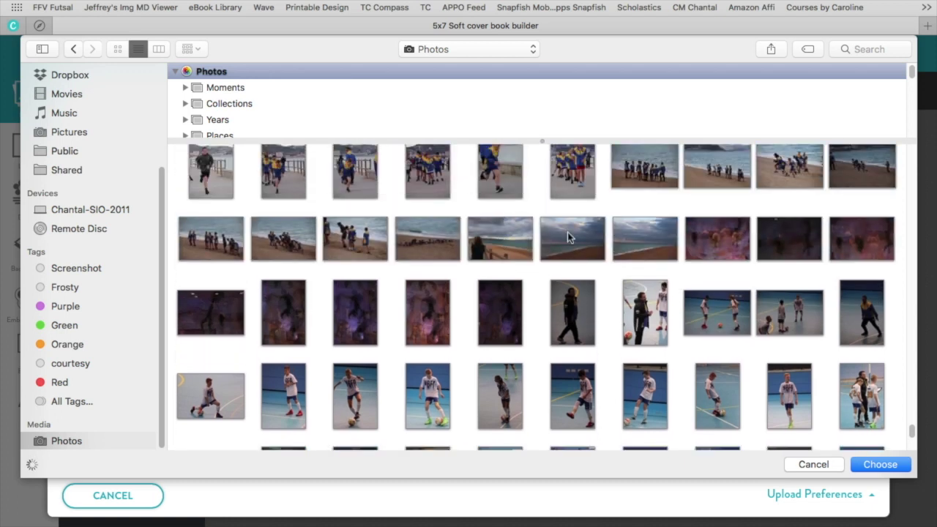
click(568, 238)
scroll(568, 238, up, 2)
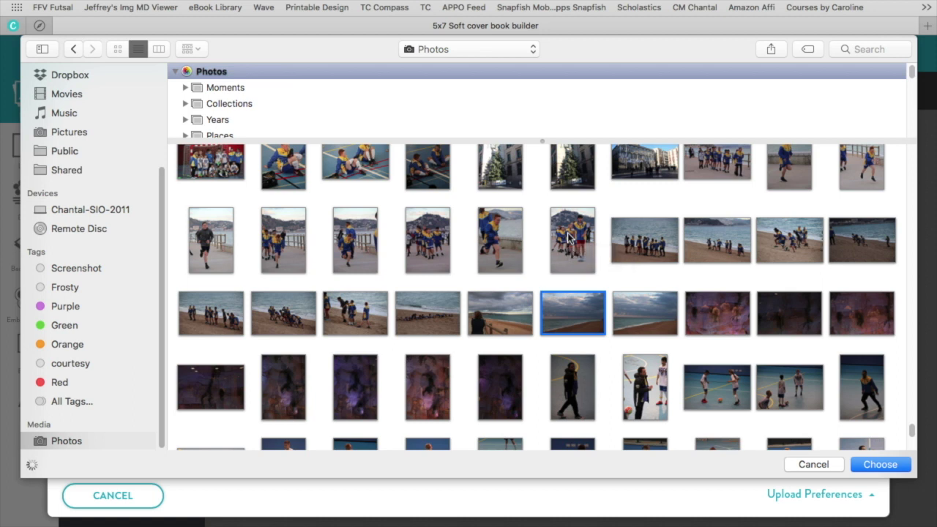
click(880, 465)
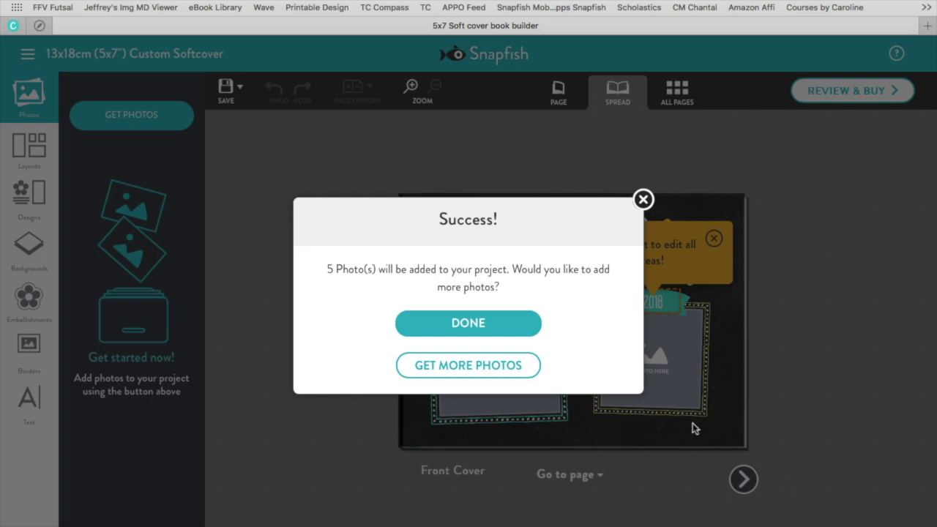
click(468, 323)
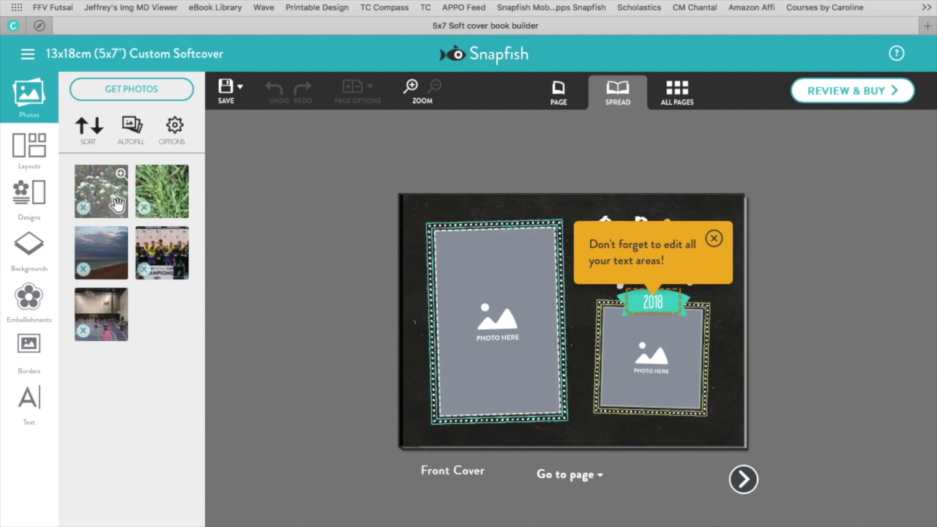
Place the white flowers photo on the front cover and move it over the small photo frame below the 2018 banner
drag(117, 202, 435, 295)
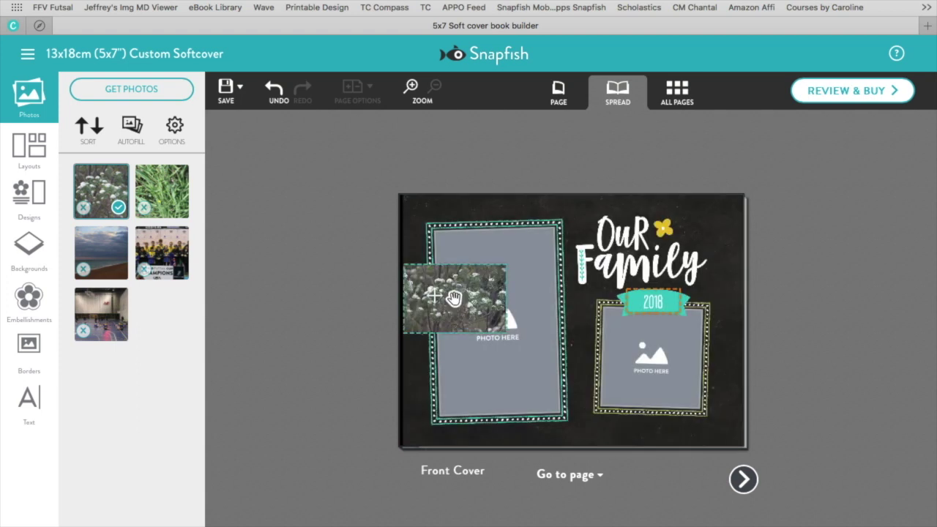
click(454, 304)
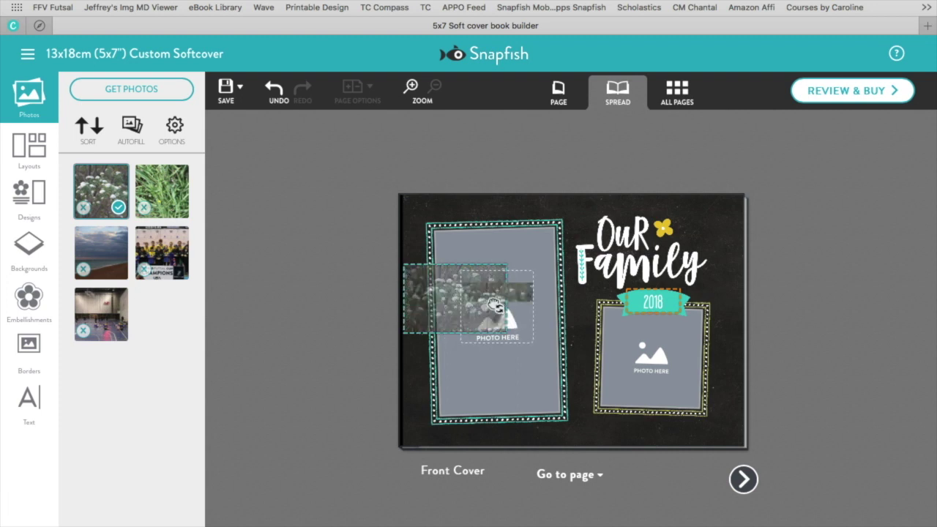
click(498, 315)
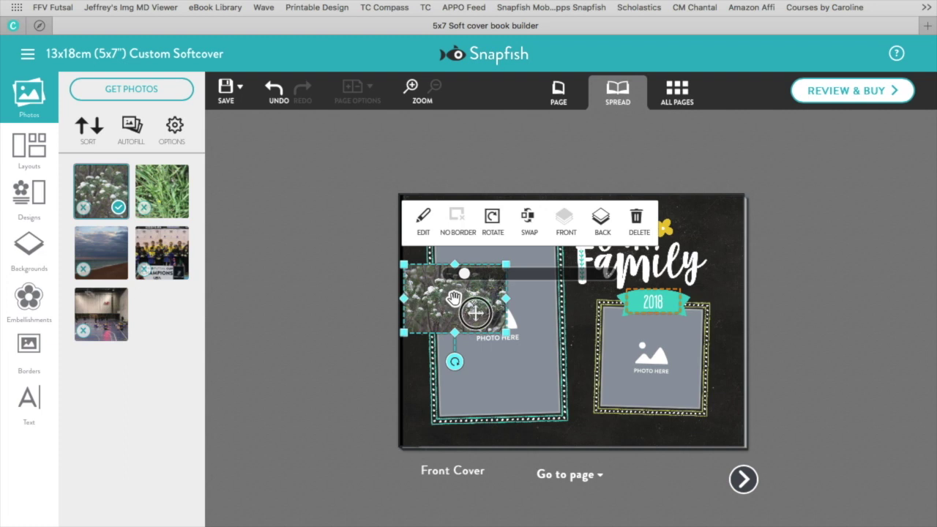
drag(477, 313, 674, 371)
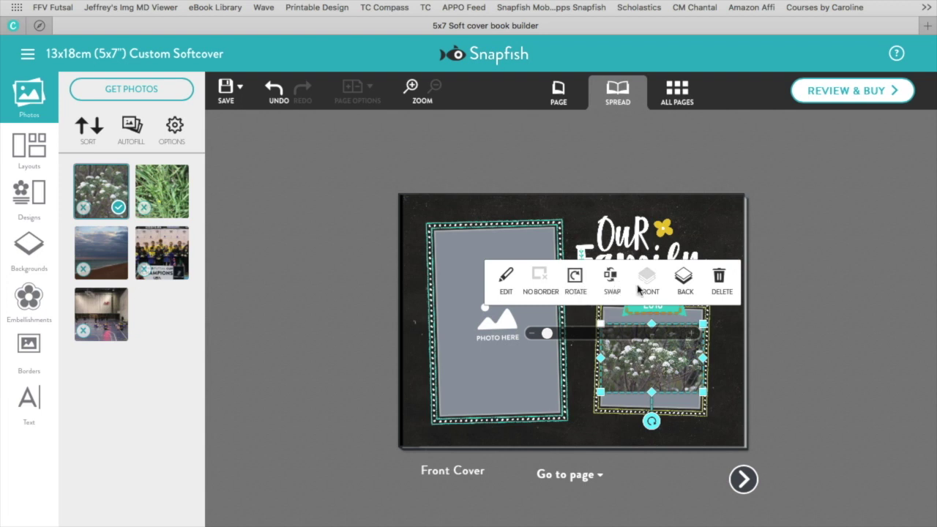
Delete the white flowers photo from the front cover and deselect everything
drag(664, 360, 143, 313)
click(720, 287)
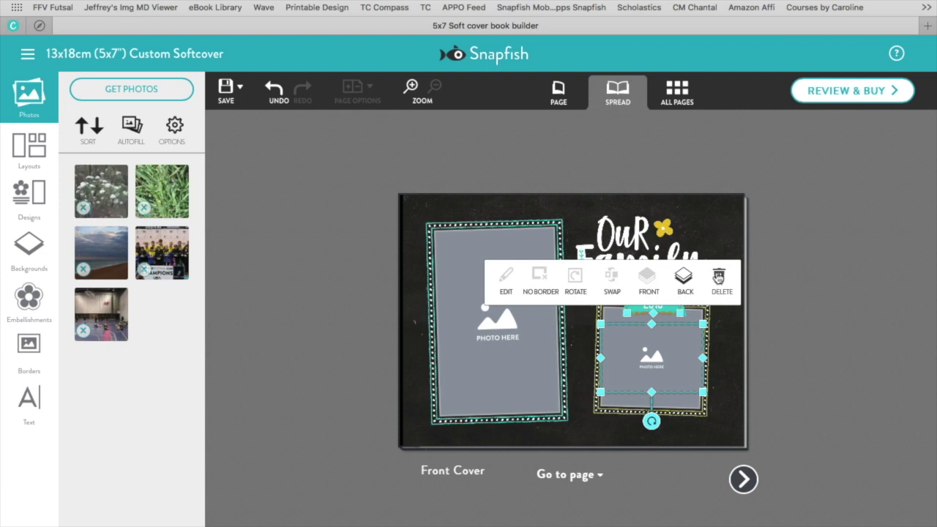
click(239, 337)
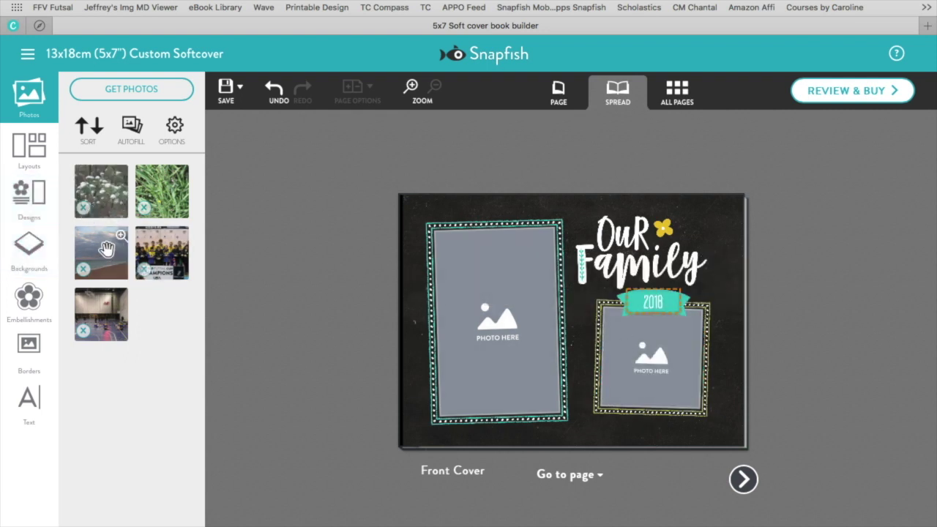
Fill the front cover's large frame with the cloudy beach photo and its small frame with the green grass photo
drag(103, 247, 460, 280)
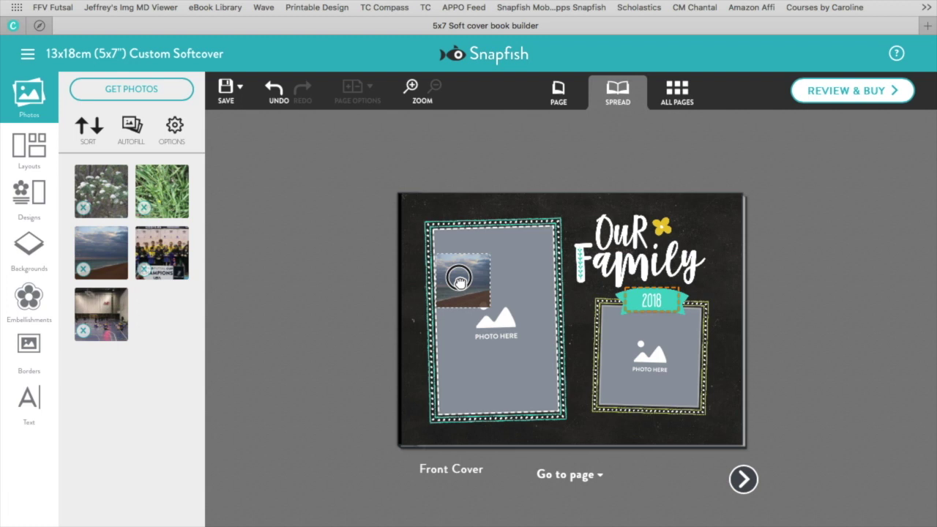
drag(460, 280, 458, 276)
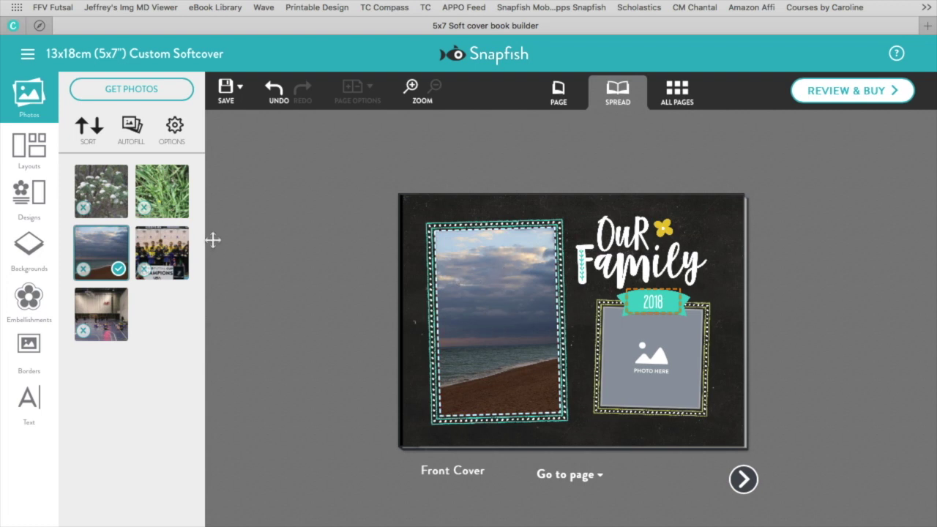
drag(169, 187, 653, 362)
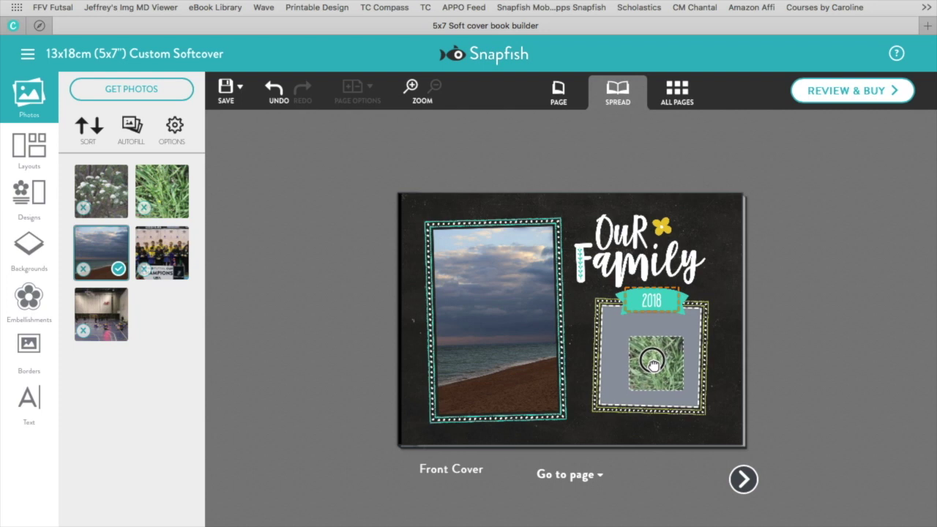
drag(653, 362, 652, 359)
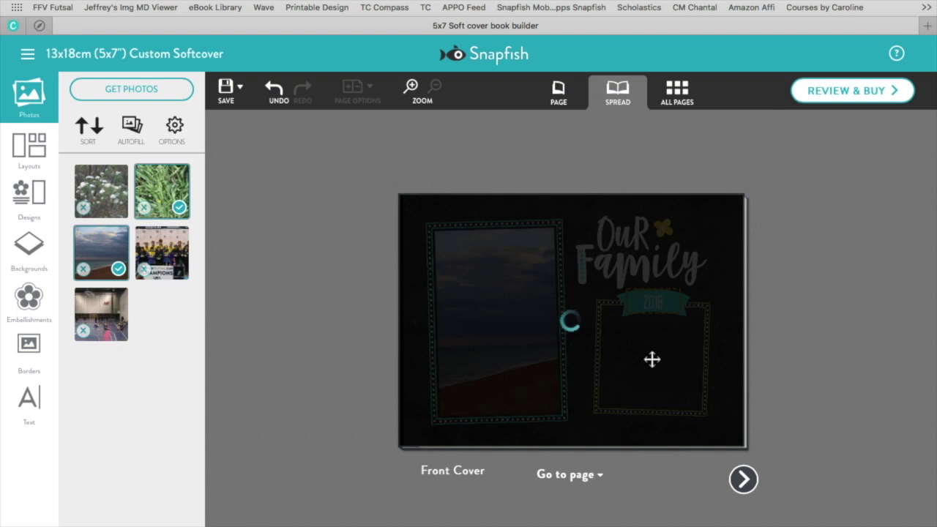
Go to the inside cover spread and place the sports hall photo in the frame on page 1
click(742, 480)
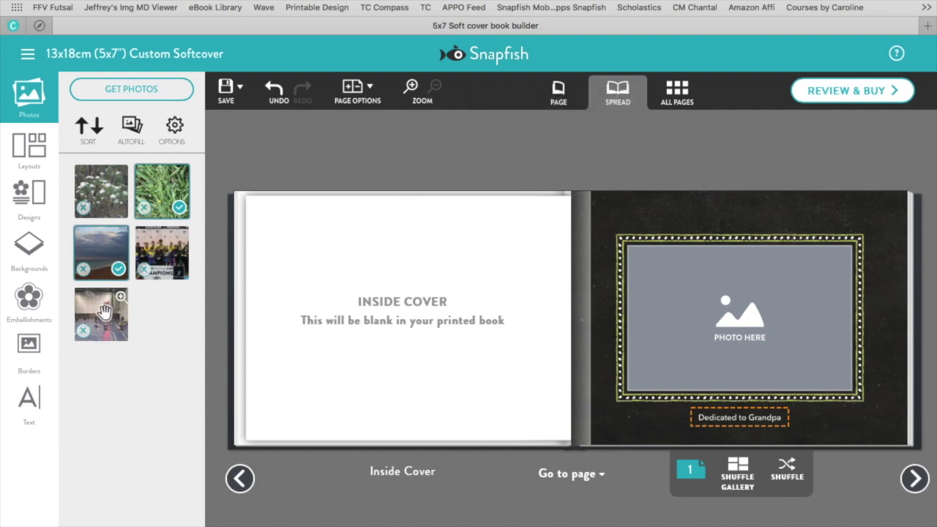
drag(103, 322, 722, 298)
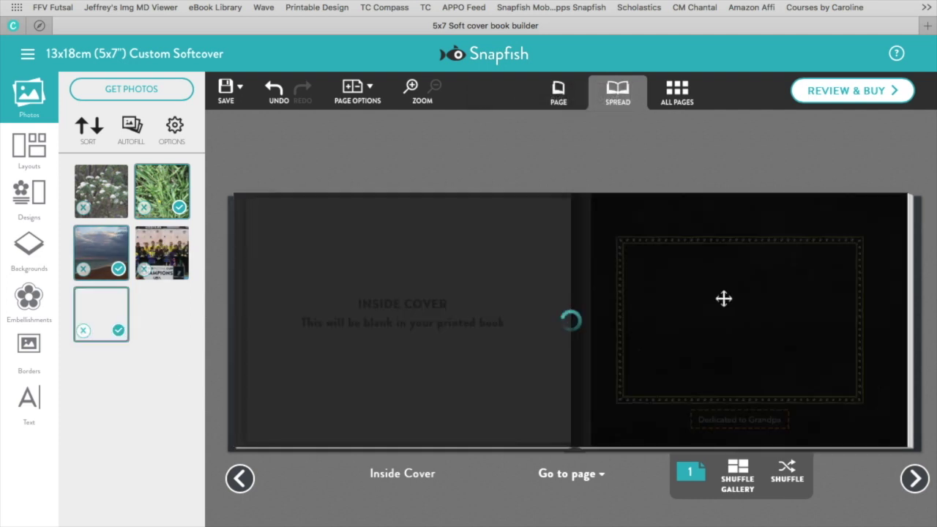